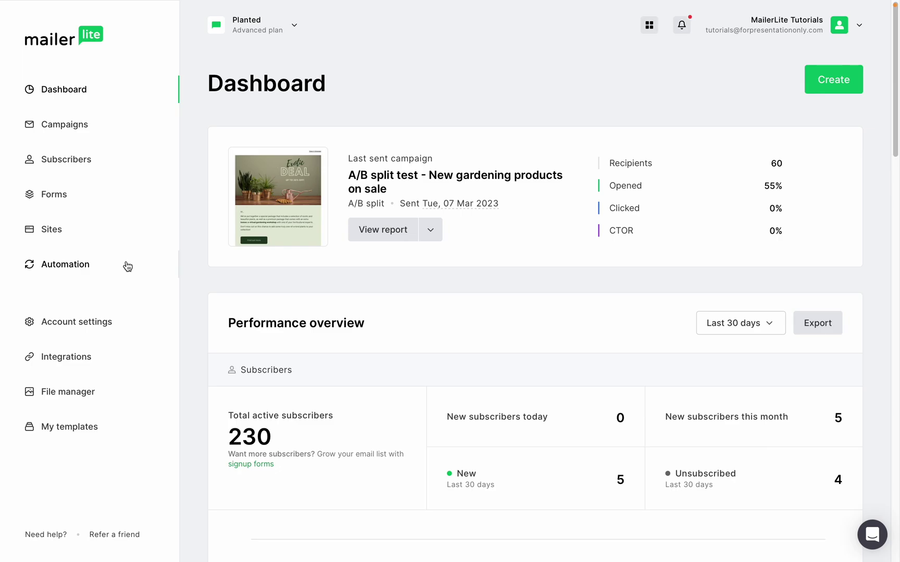
Step: Create a new automation from scratch named 'A/B testing Demo'
click(75, 265)
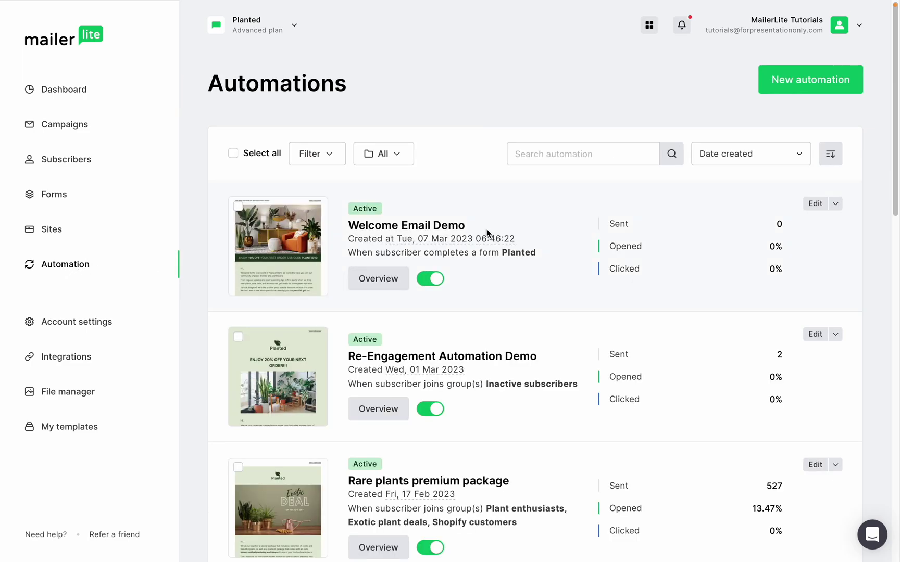
click(786, 83)
click(631, 211)
text(A/)
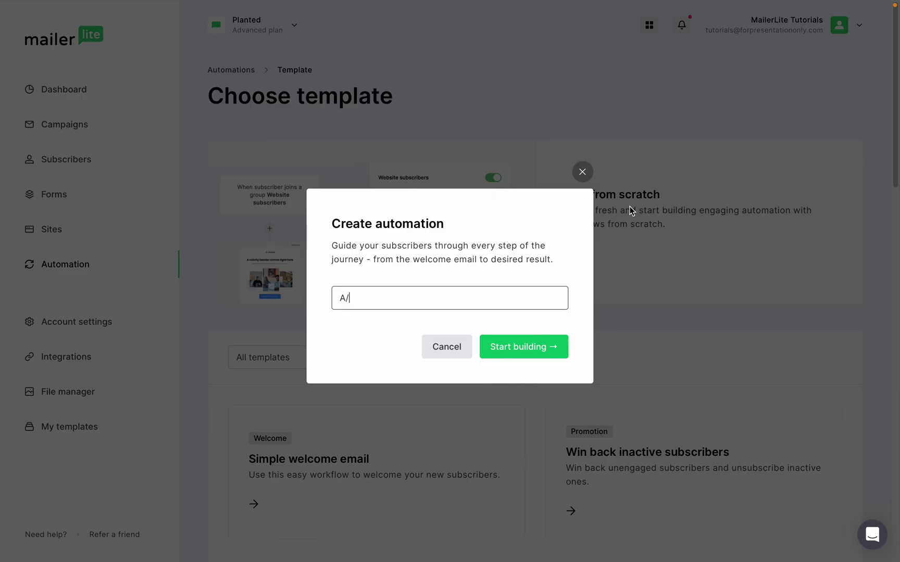
text(B testing Demo)
click(536, 349)
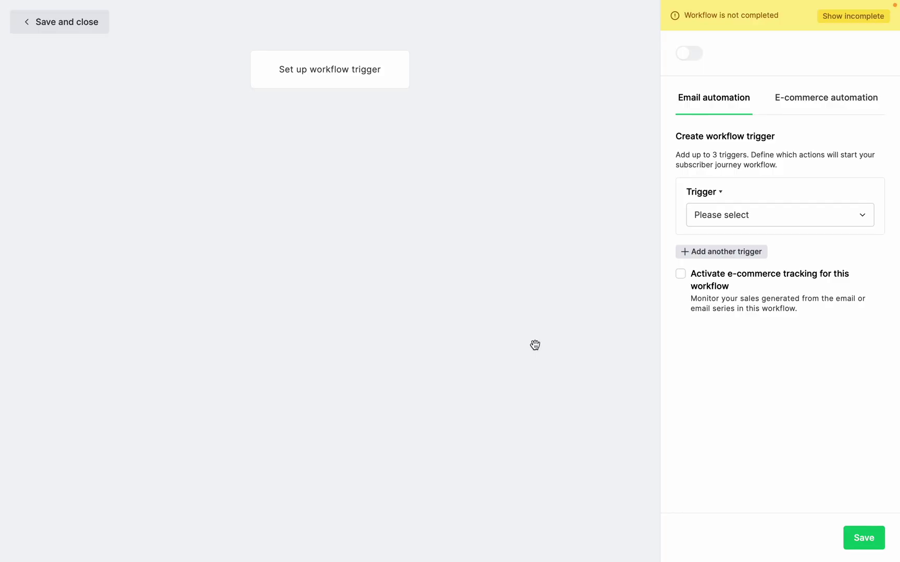
Step: Set the trigger to joining the Exotic plant deals or First-time plant owners groups and save
click(705, 213)
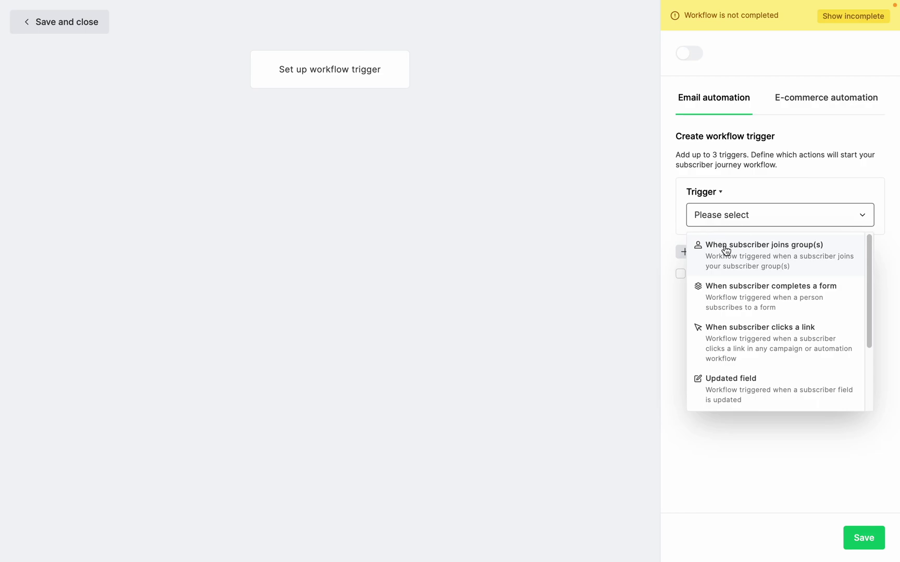
click(725, 249)
click(755, 268)
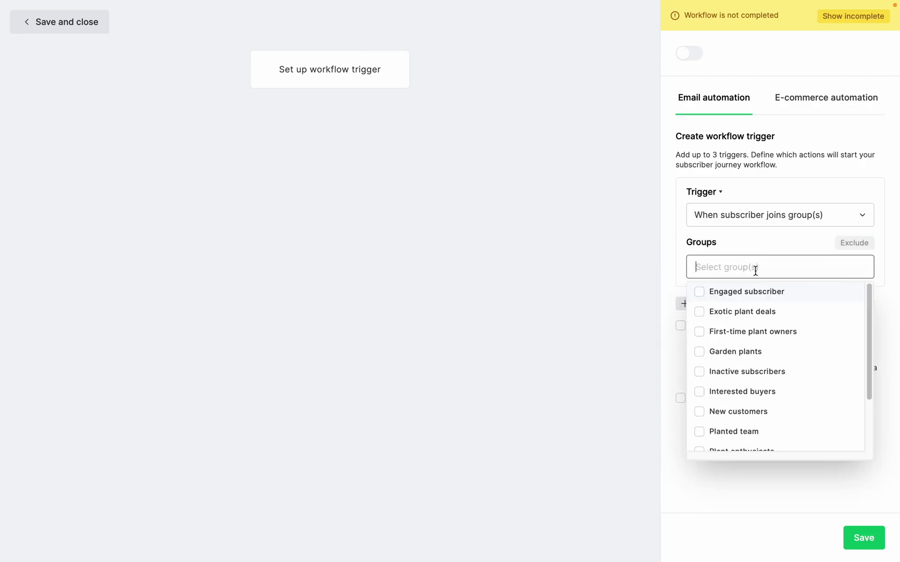
click(699, 313)
click(698, 334)
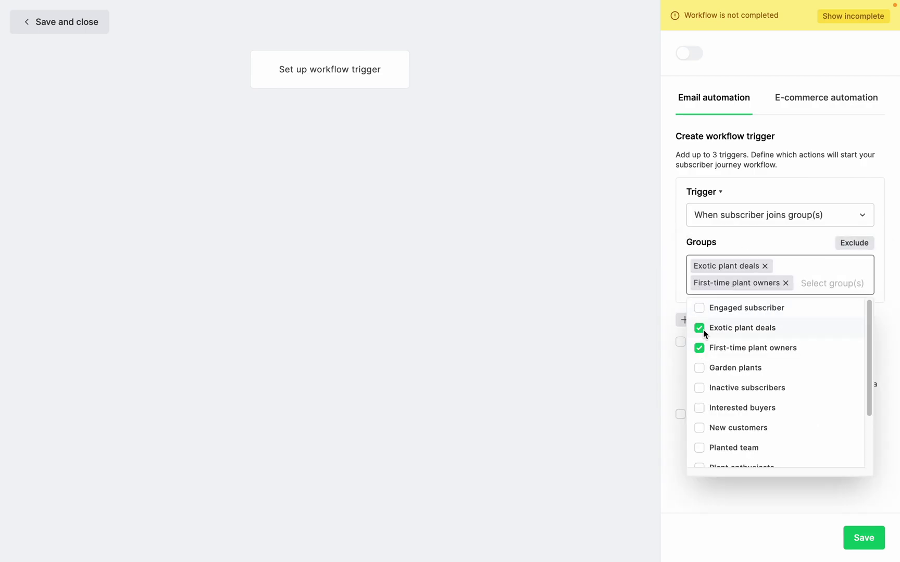
click(680, 291)
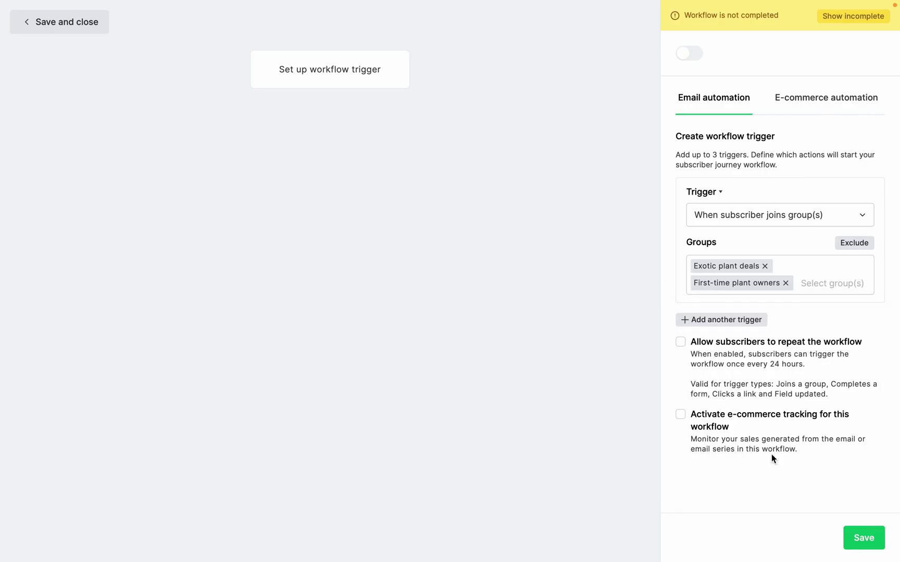
click(848, 540)
Step: Add an A/B split test step after the trigger, leaving traffic at 50/50 between A and B
click(332, 156)
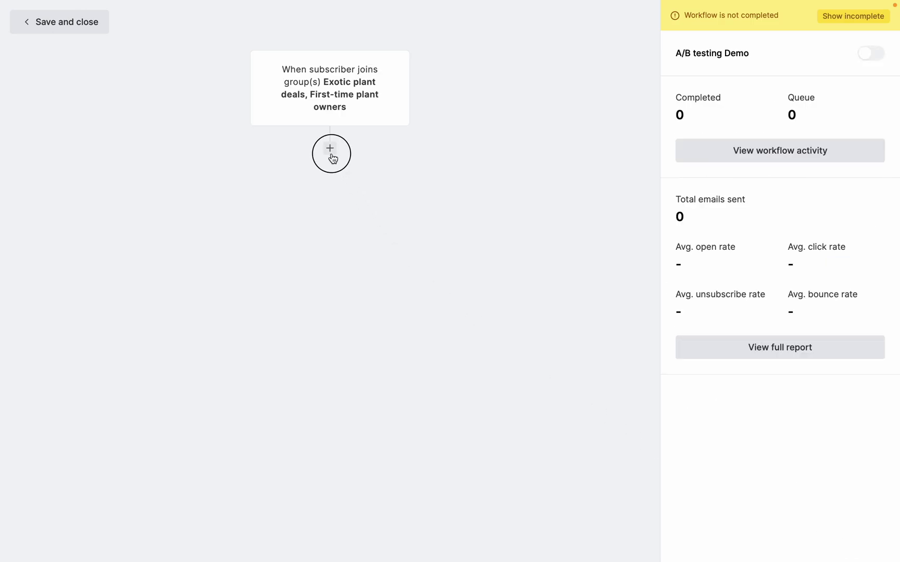
click(480, 241)
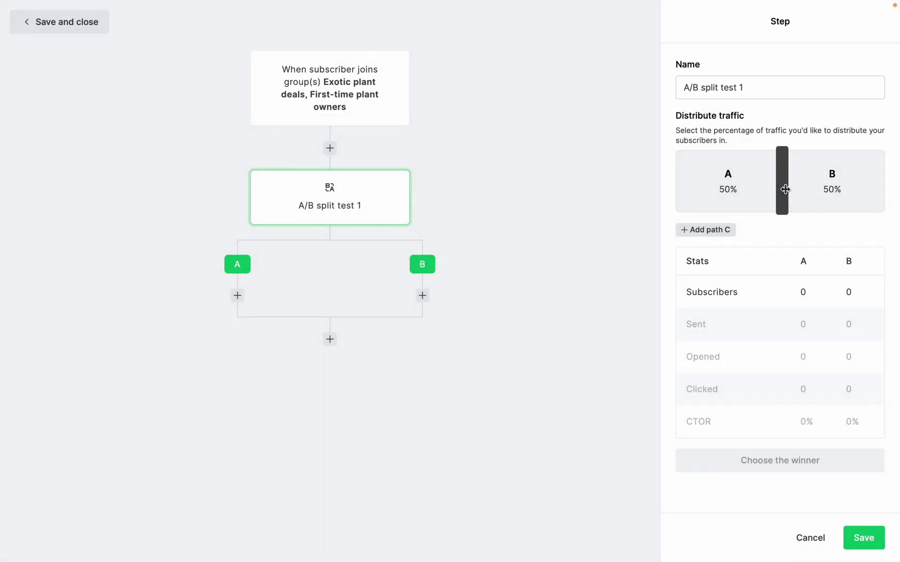
drag(785, 189, 802, 196)
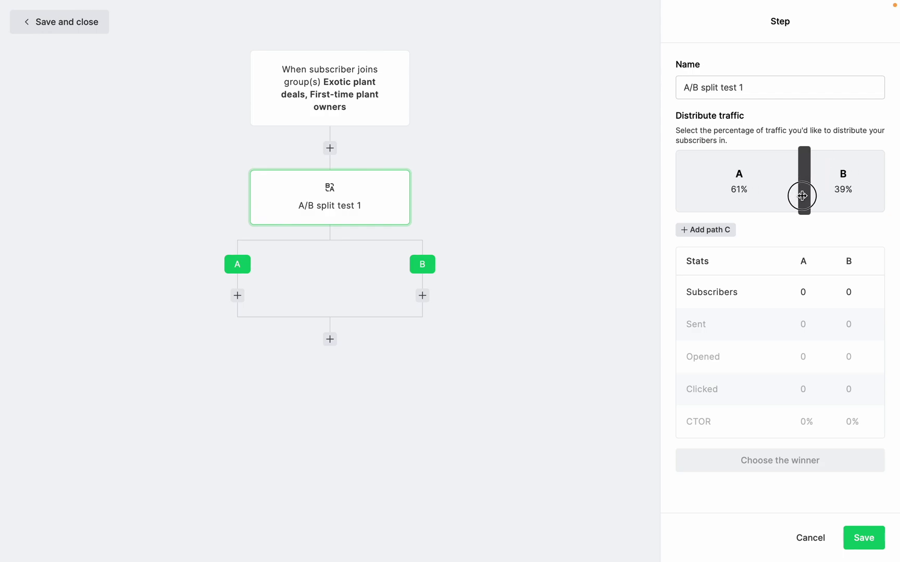
drag(801, 196, 780, 196)
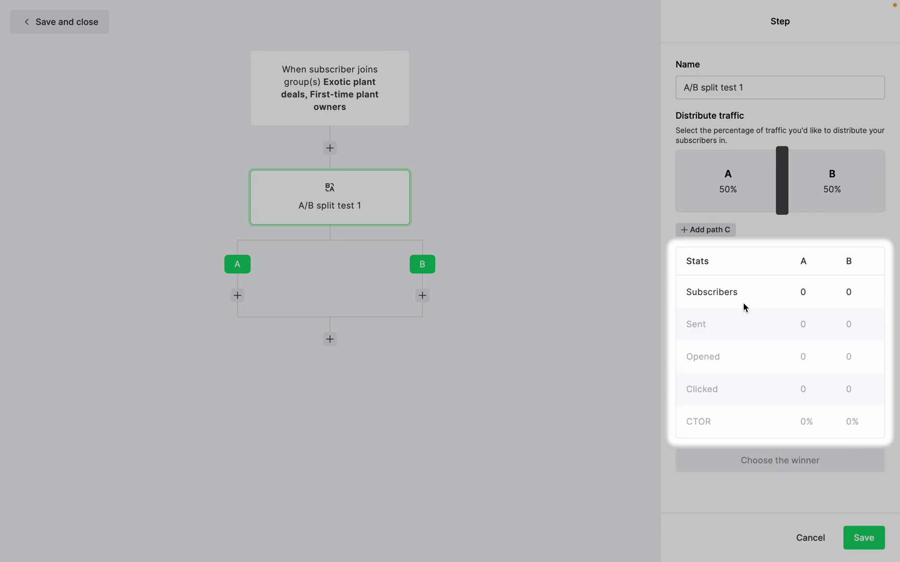
Step: Clear a stray text selection and dismiss the step options below the split without adding anything
double_click(741, 323)
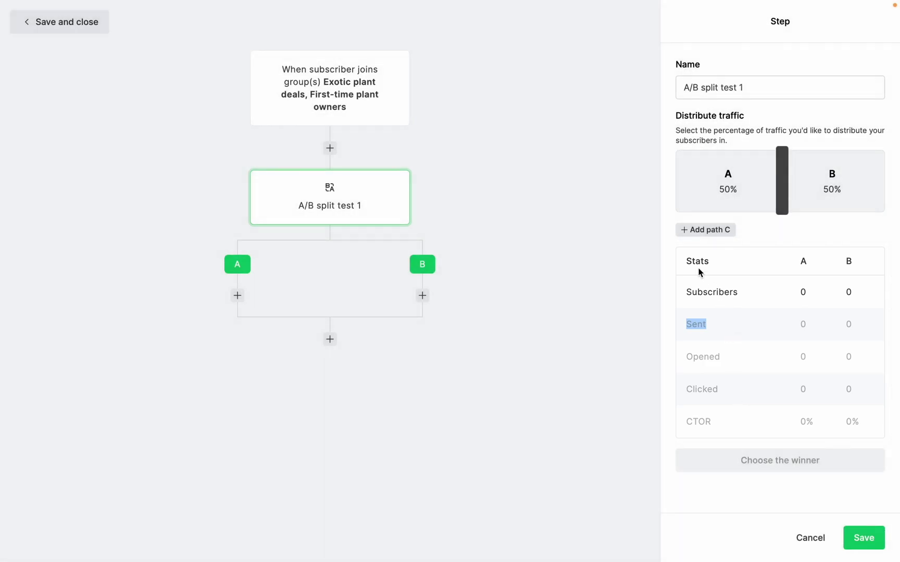
click(670, 255)
click(330, 340)
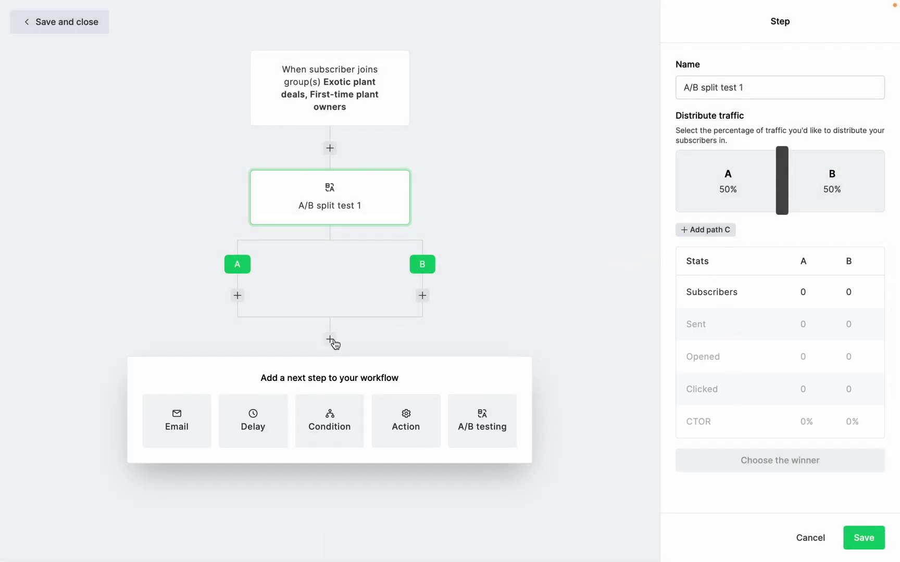
click(442, 336)
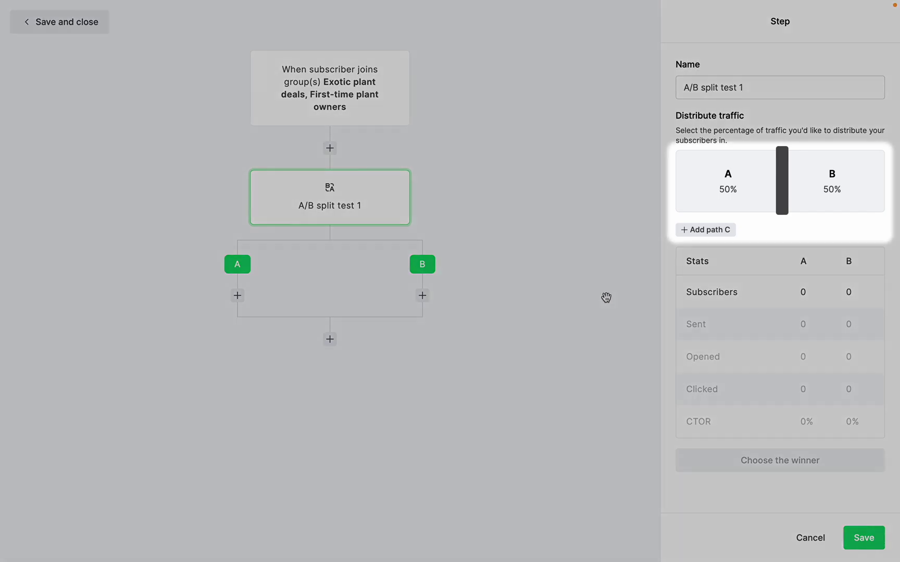
Step: Add path C to the split test for a 34/33/33 split and save
click(703, 230)
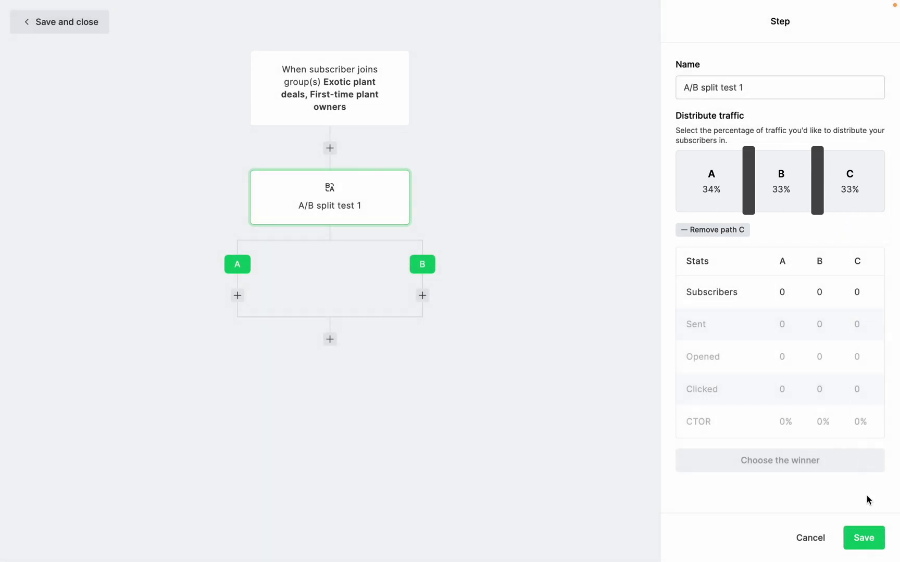
click(865, 539)
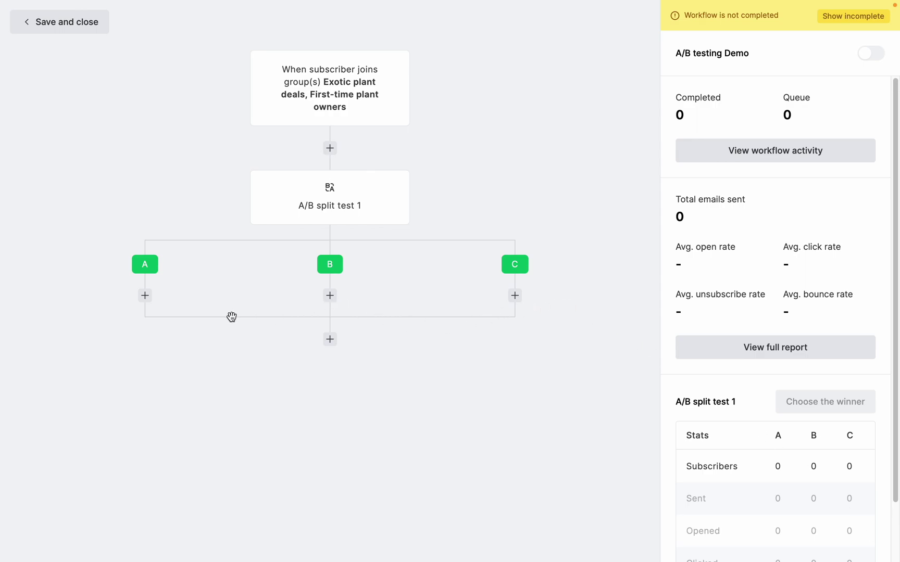
Step: Build path A's steps, adding a promo email after the 7-day wait
click(146, 296)
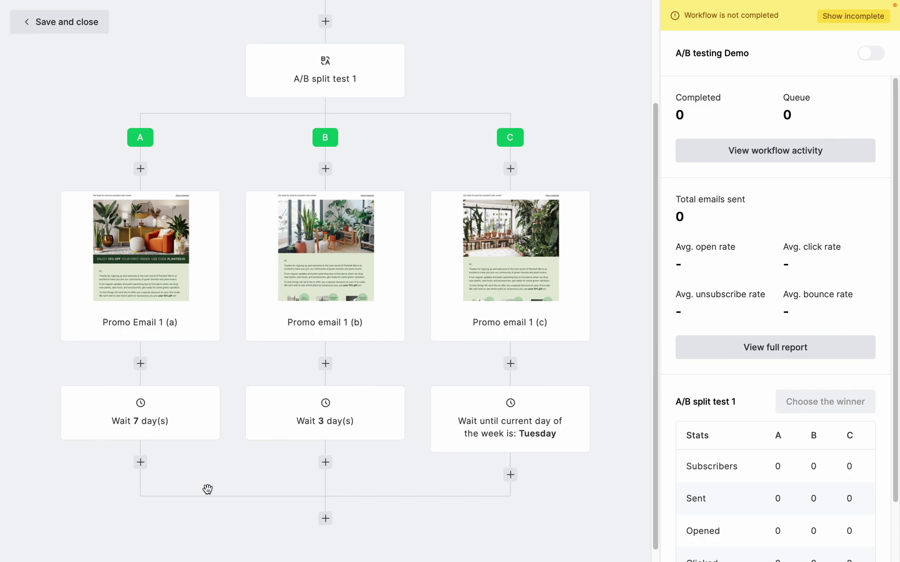
click(140, 462)
click(118, 414)
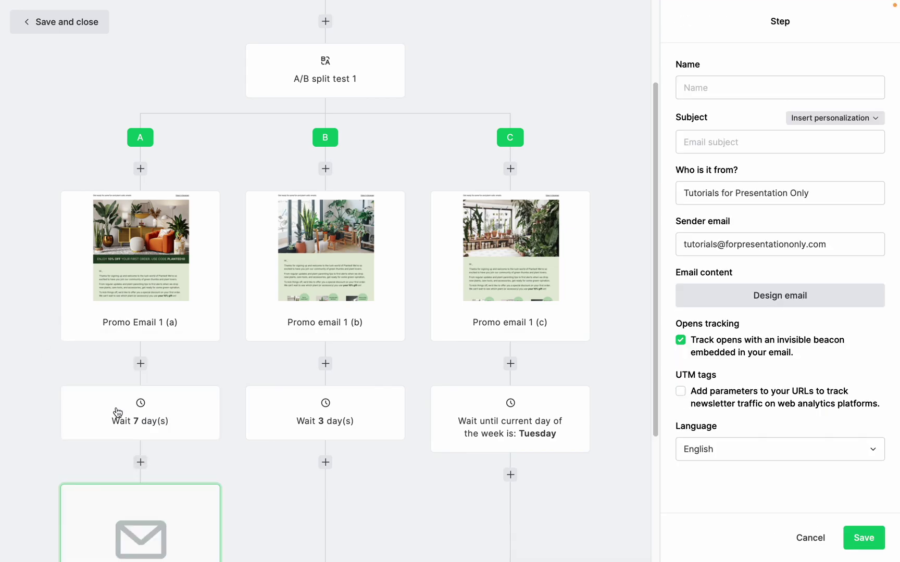
Step: Scroll through the workflow to review the promo emails and wait steps on all three paths
scroll(118, 413, down, 3)
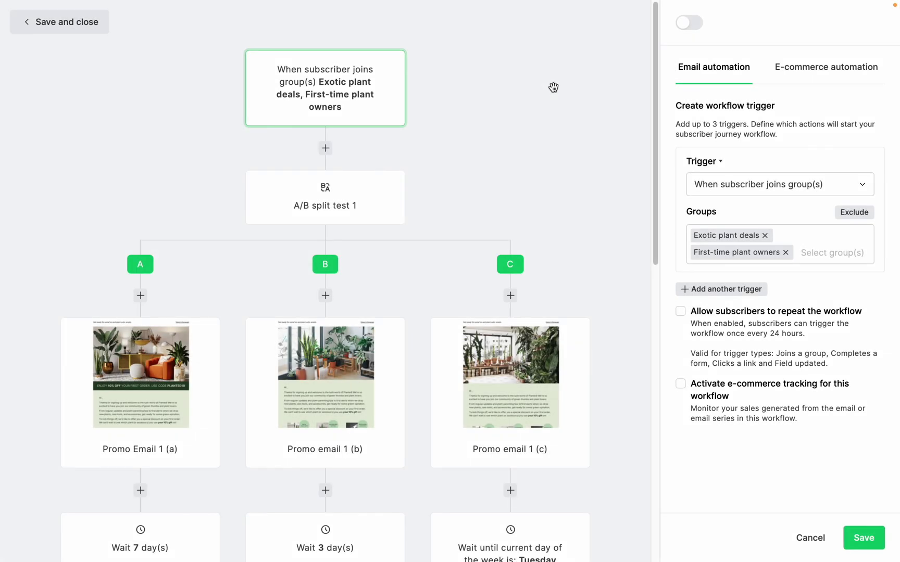
scroll(553, 87, down, 1)
scroll(553, 87, down, 3)
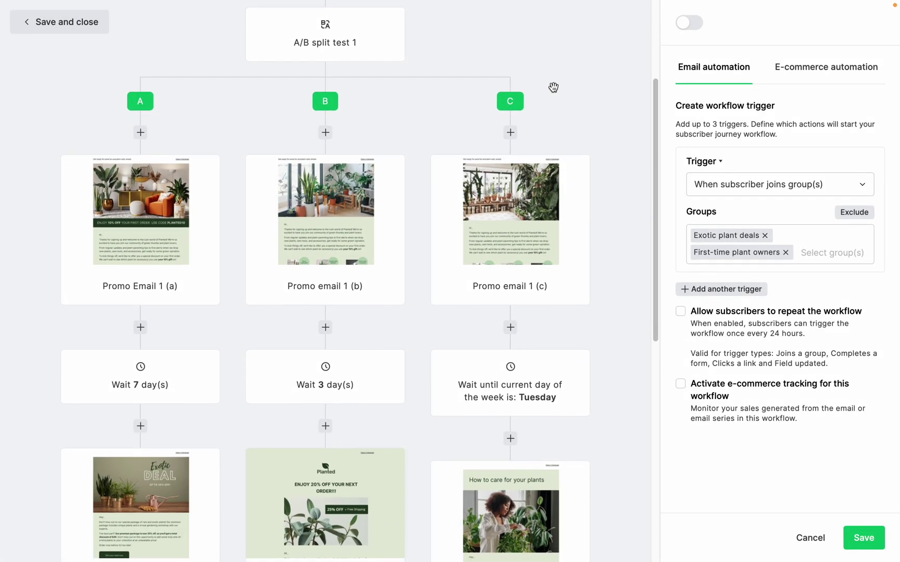
scroll(553, 87, down, 1)
scroll(553, 86, down, 2)
scroll(553, 84, down, 1)
scroll(553, 81, down, 1)
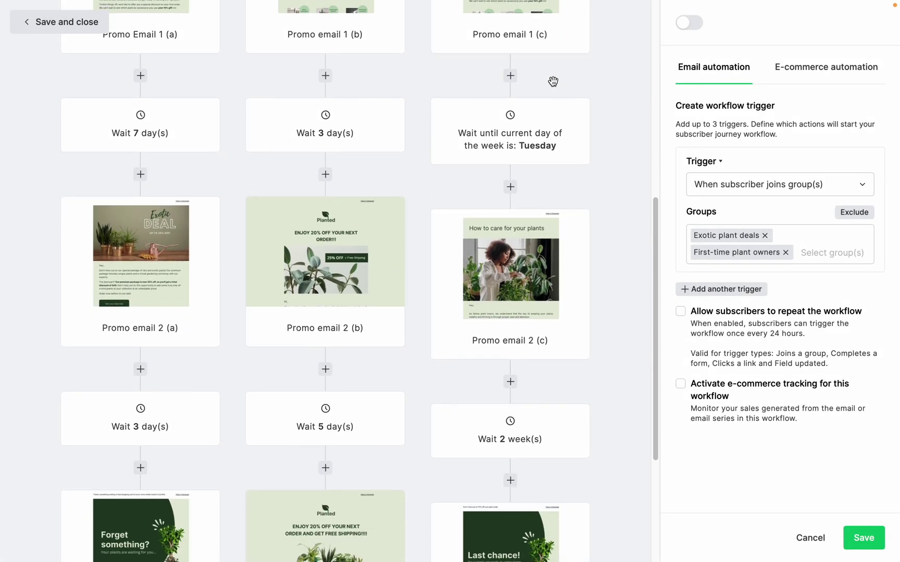
scroll(553, 81, down, 4)
scroll(553, 83, down, 1)
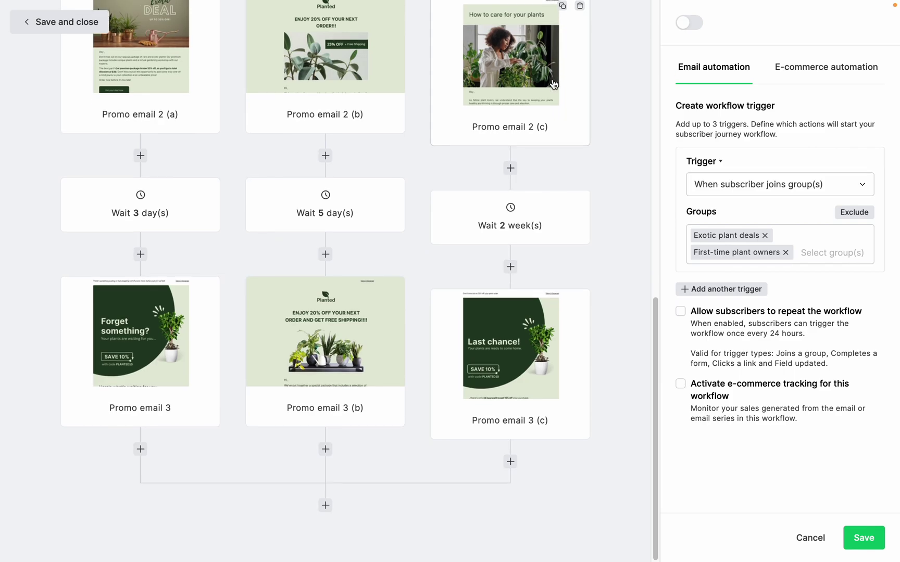
scroll(553, 85, up, 1)
scroll(553, 85, up, 5)
scroll(554, 84, up, 3)
scroll(553, 84, up, 2)
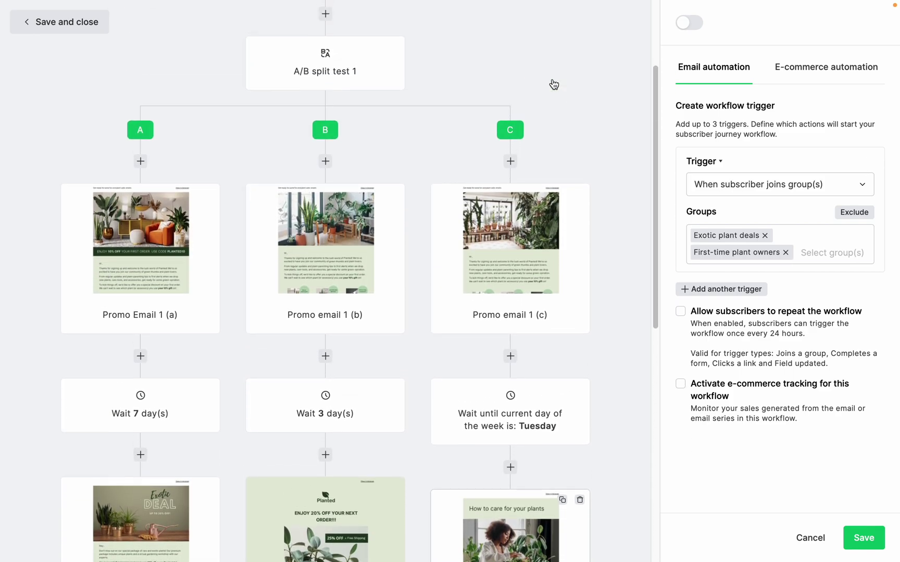
scroll(554, 84, up, 3)
Step: Check A/B split test 1 and the workflow stats, and switch the A/B testing Demo workflow on
click(379, 201)
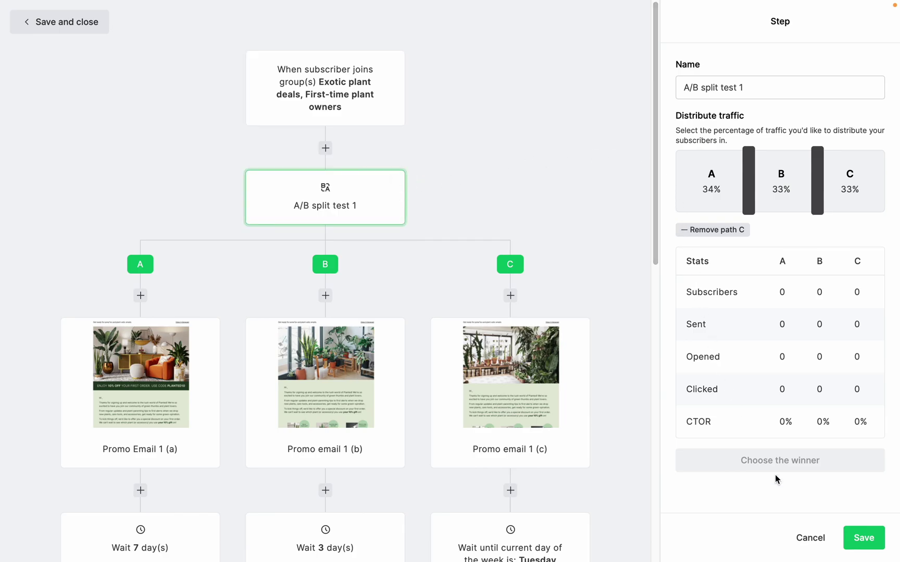
click(860, 538)
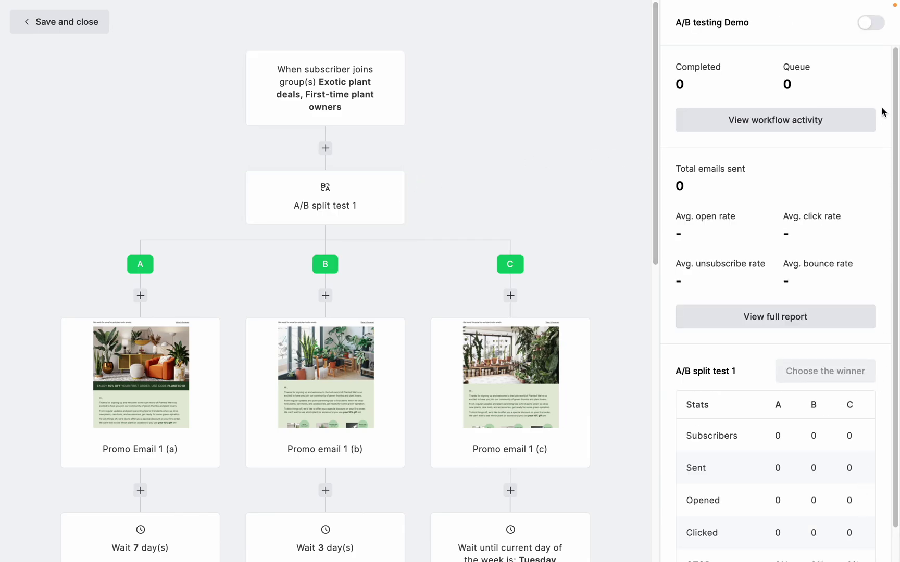
click(874, 26)
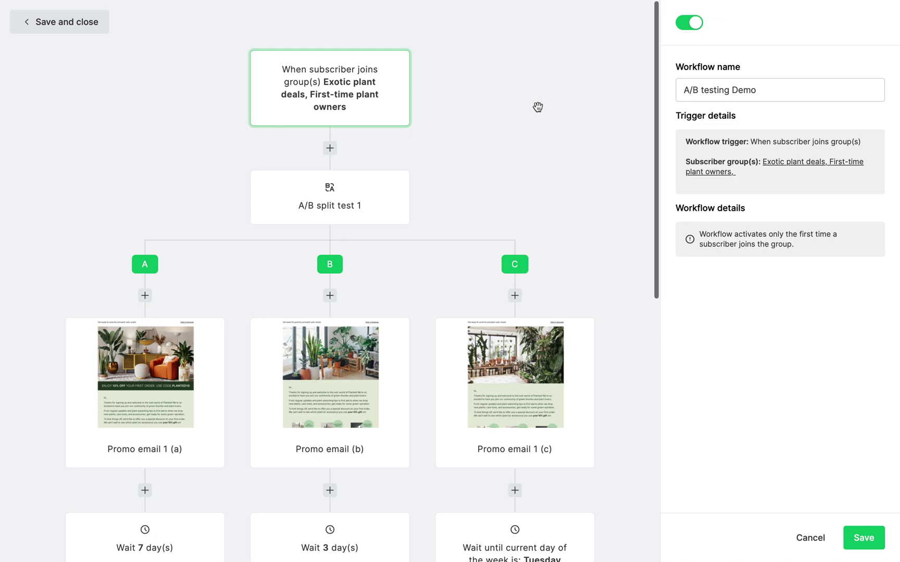
click(393, 199)
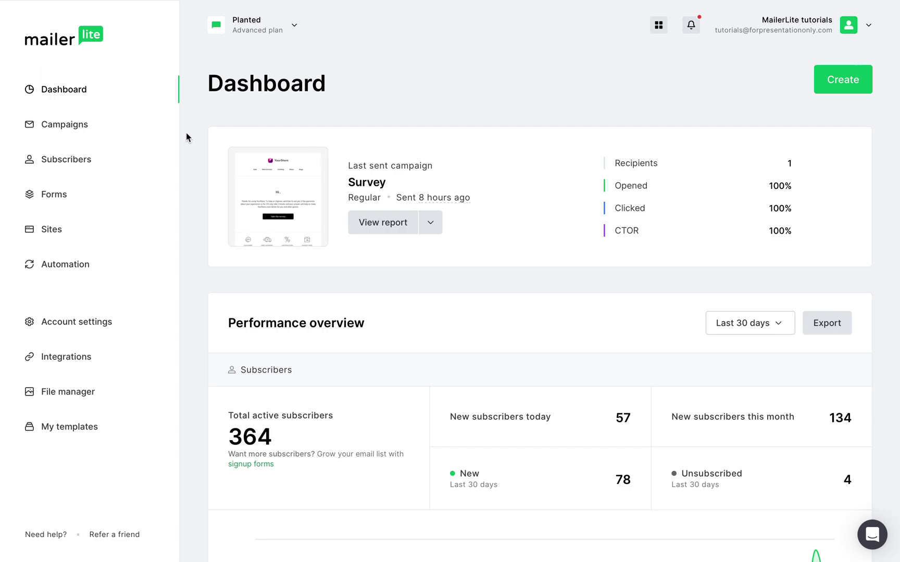
Step: From the A/B testing Demo overview, select version C as the split test's winner
click(114, 266)
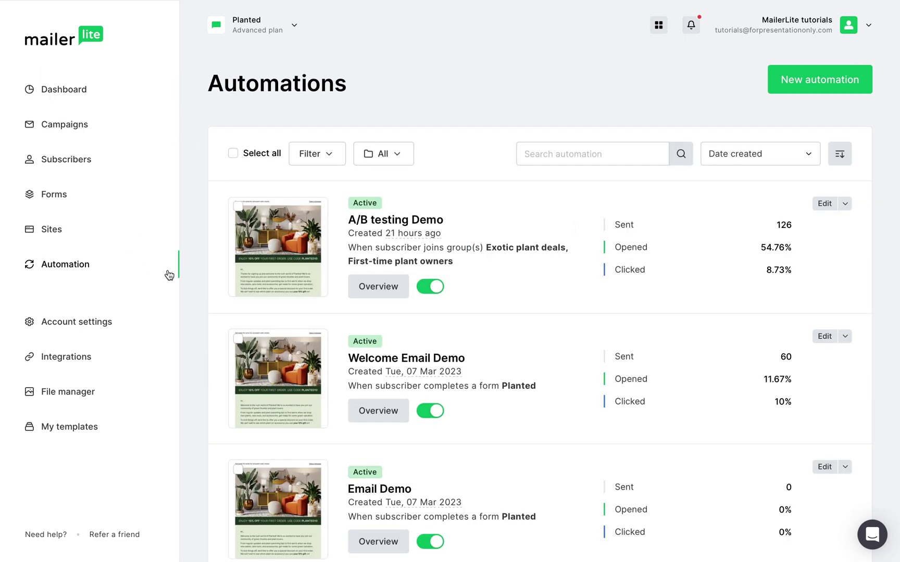
click(378, 286)
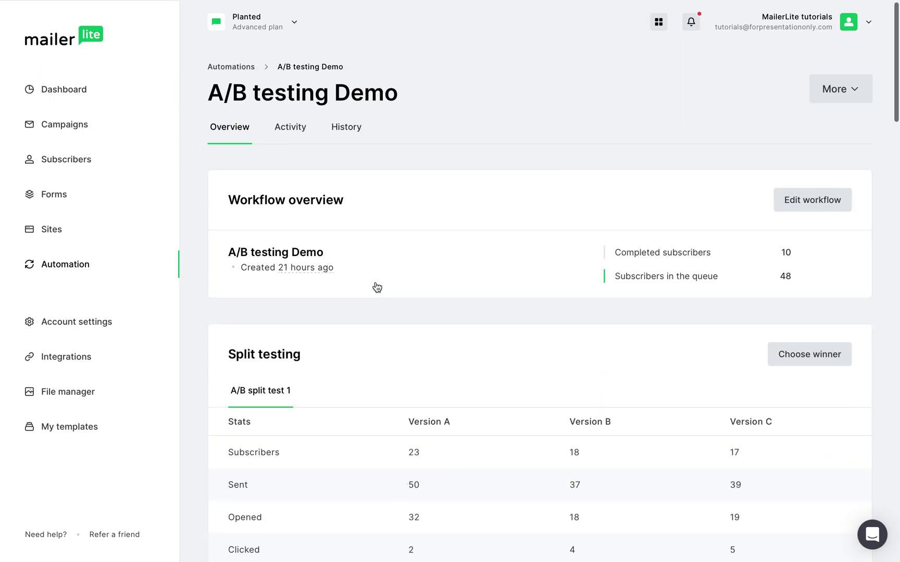
scroll(377, 286, down, 2)
scroll(377, 287, down, 2)
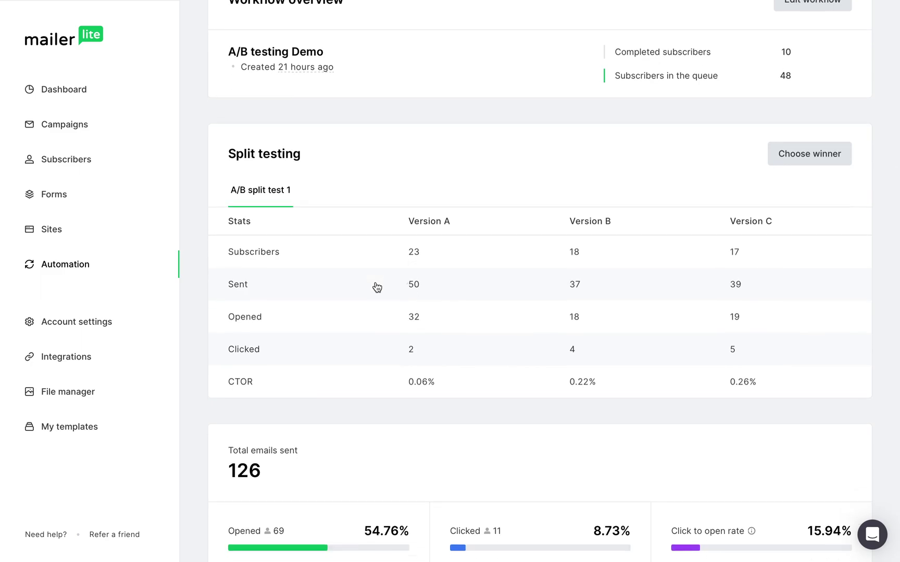
click(789, 150)
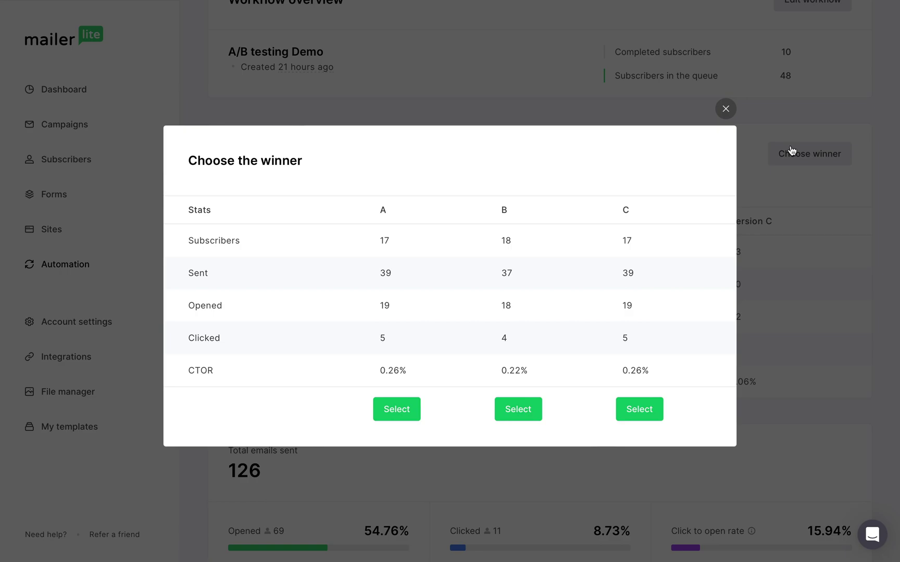
click(647, 410)
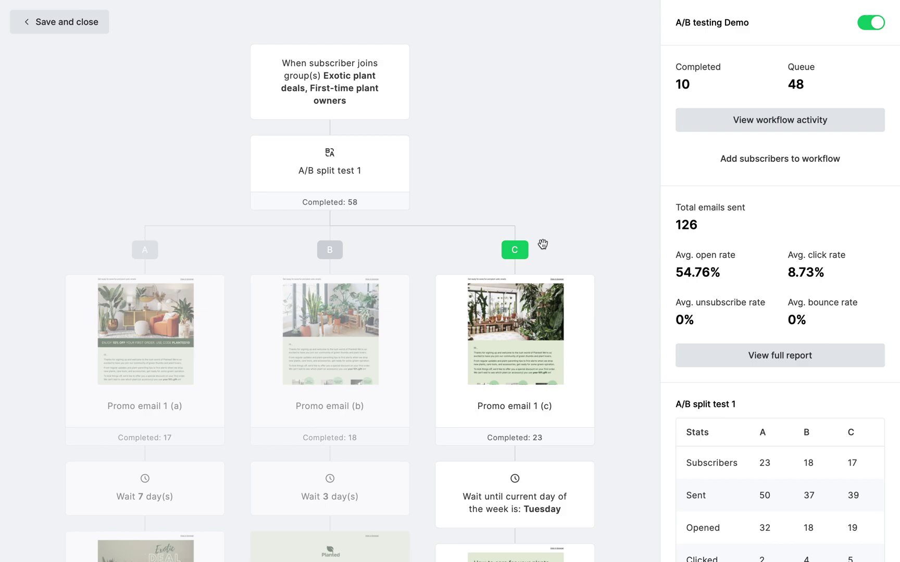
Step: Switch the workflow off, cancel deleting Promo email 1 (c), and start deleting A/B split test 1
click(867, 25)
mouse_move(514, 386)
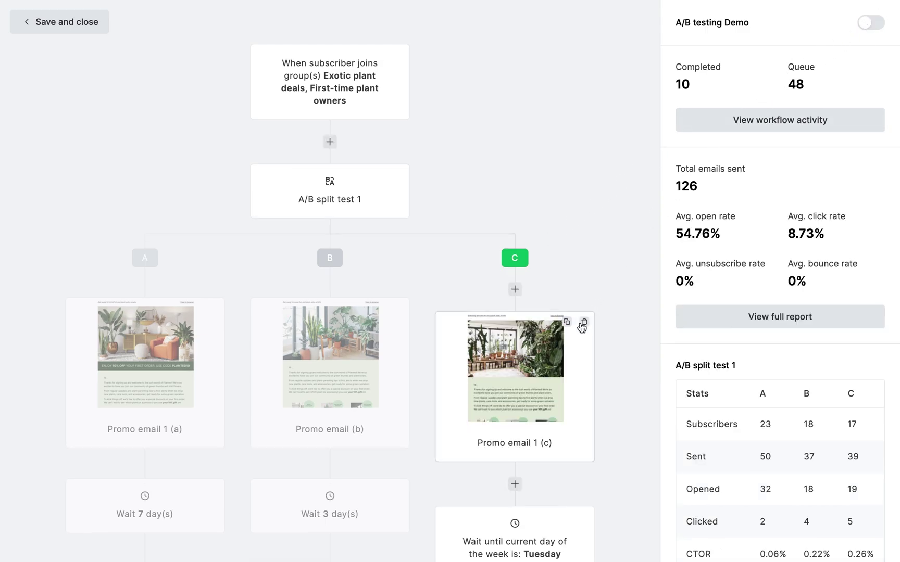
click(583, 323)
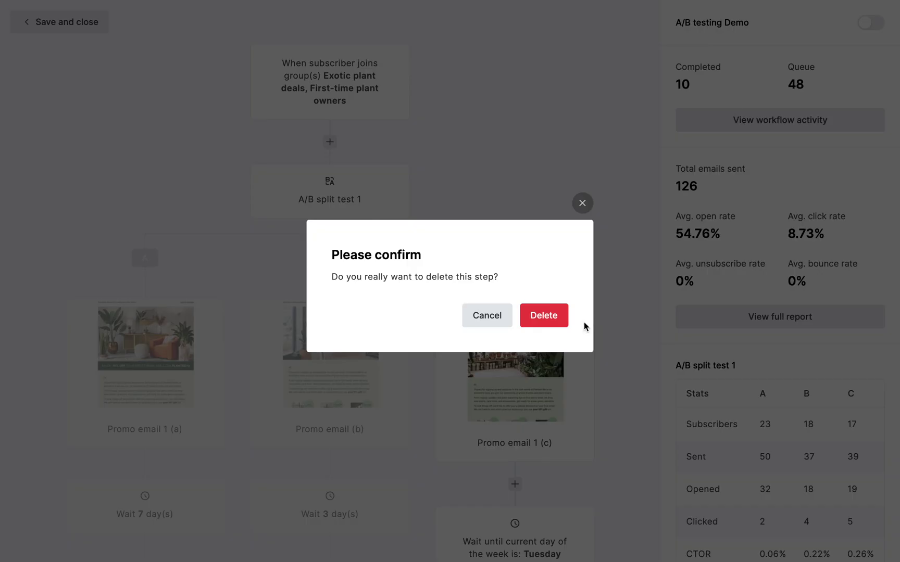
click(583, 205)
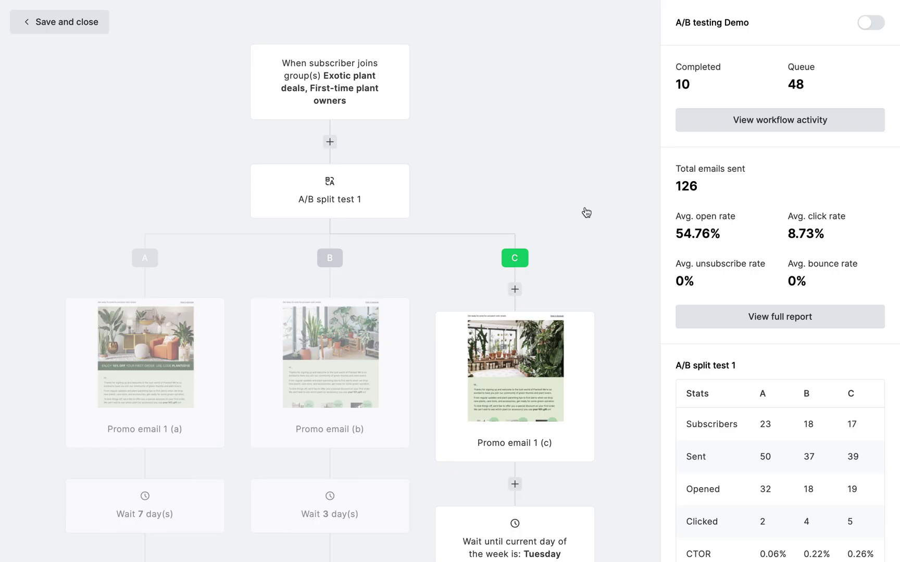
click(388, 197)
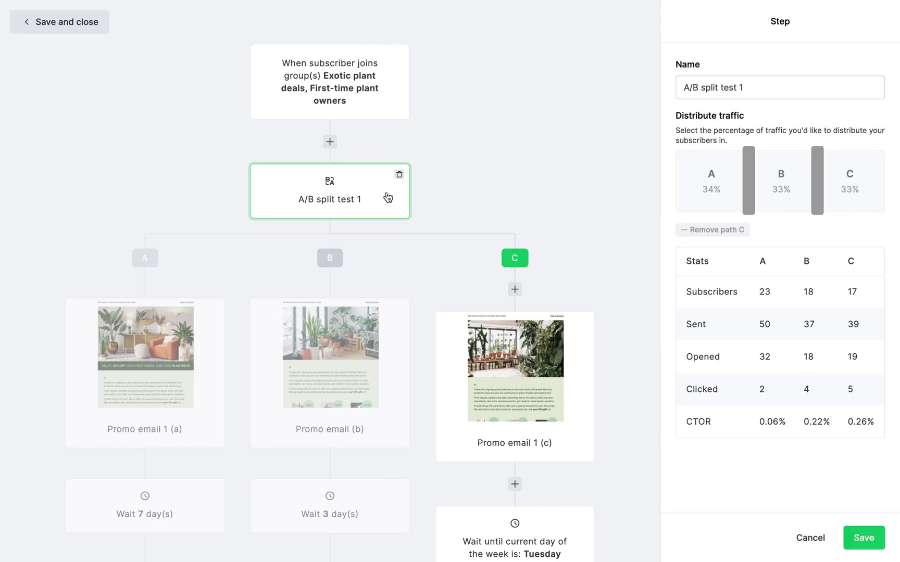
click(400, 175)
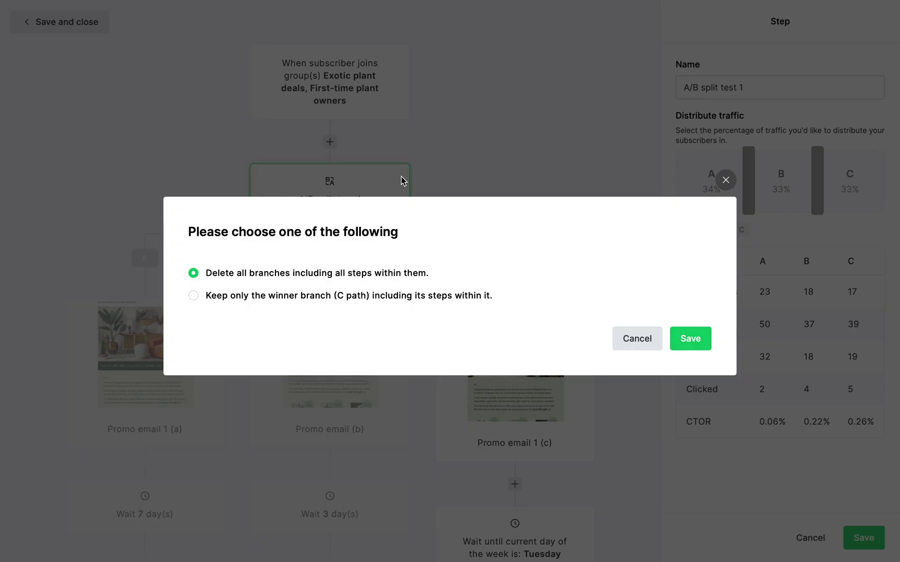